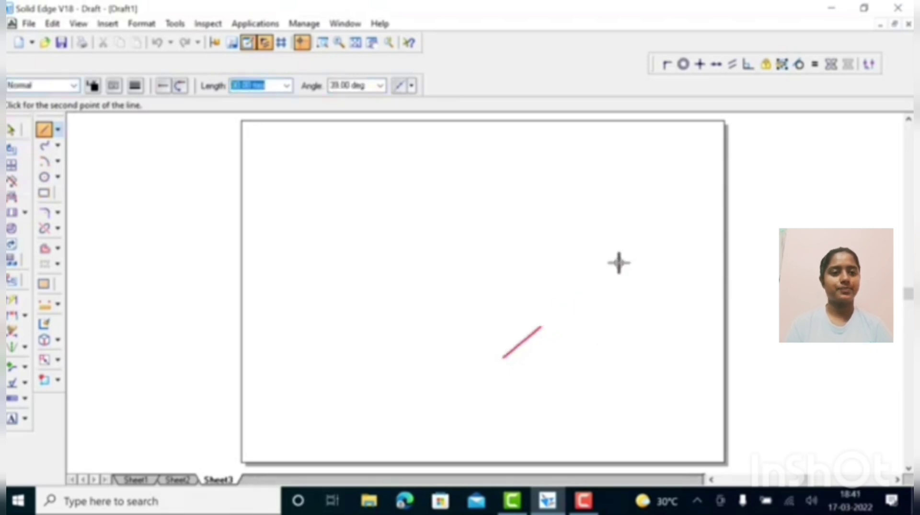
Draw the rhombus's first three 70 mm edges at 30°, 150° and on to the left corner
{"action": "type", "text": "1"}
{"action": "key", "text": "Tab"}
{"action": "type", "text": "3"}
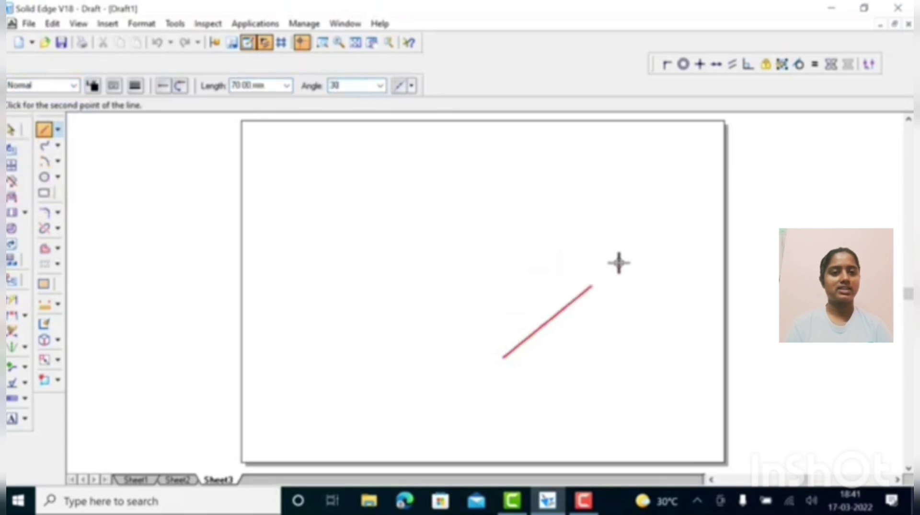
{"action": "key", "text": "Return"}
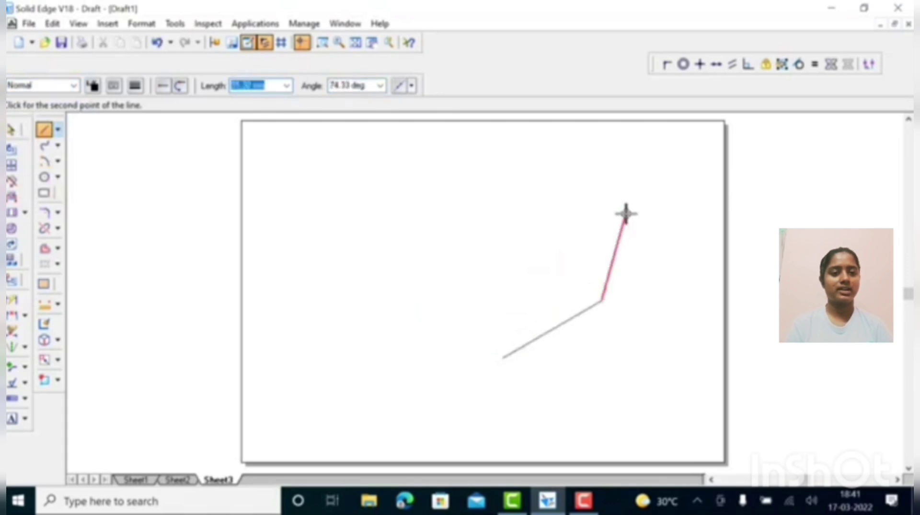
{"action": "type", "text": "1"}
{"action": "key", "text": "Tab"}
{"action": "type", "text": "1"}
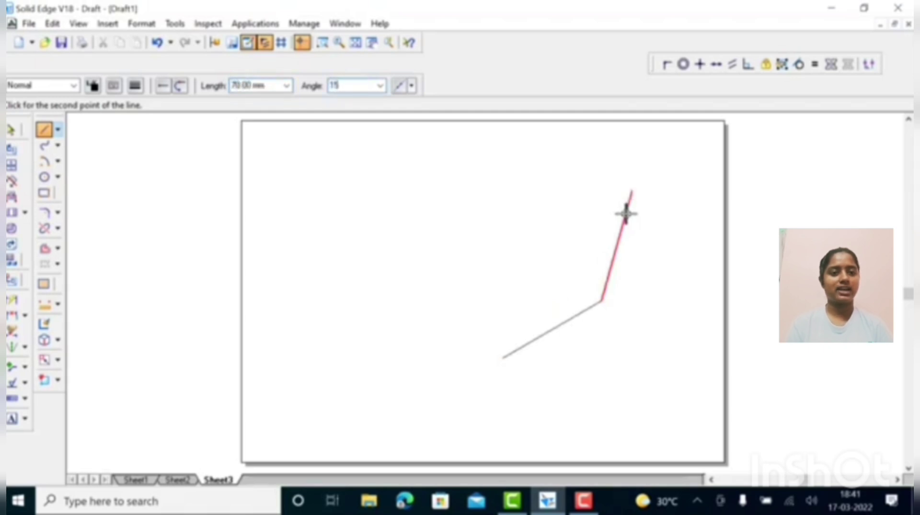
{"action": "key", "text": "Return"}
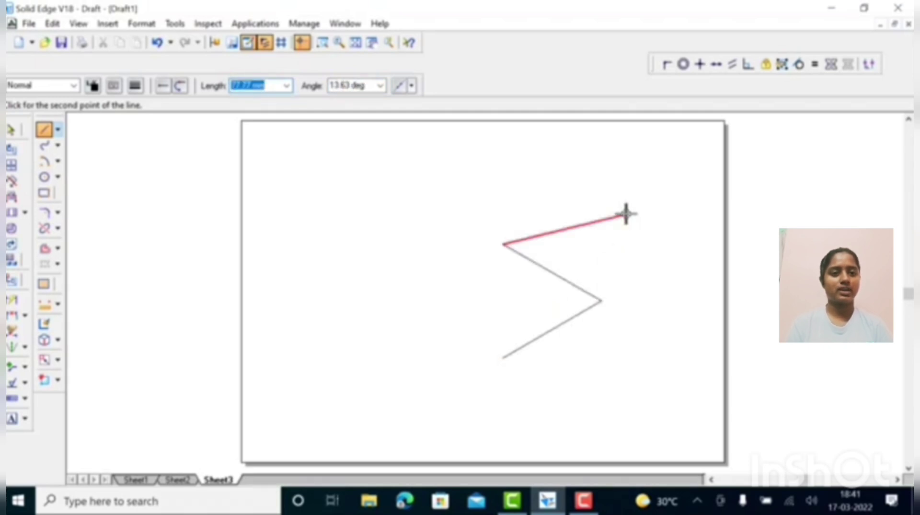
{"action": "type", "text": "70"}
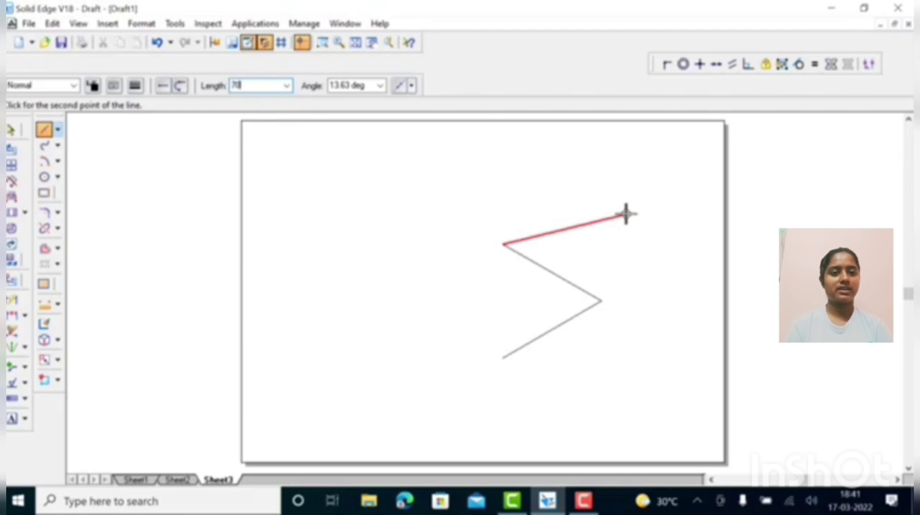
{"action": "key", "text": "Tab"}
{"action": "type", "text": "2"}
{"action": "key", "text": "Return"}
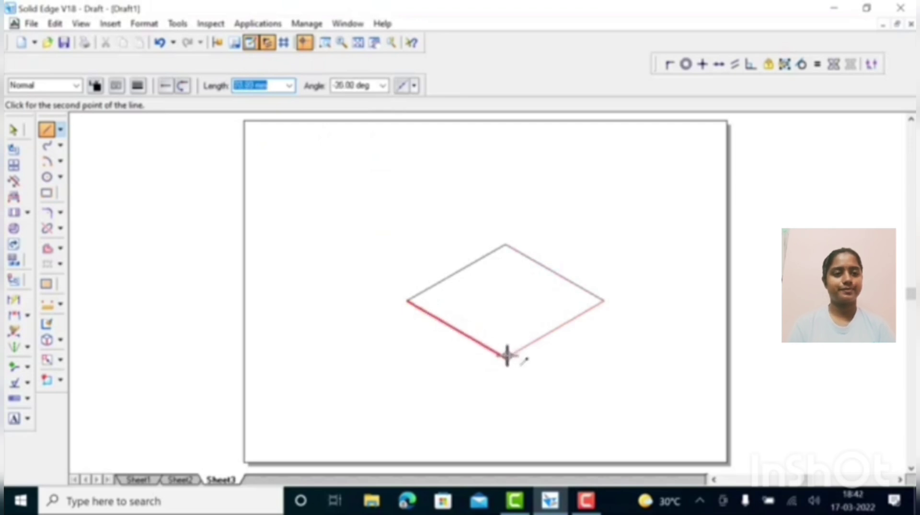
Close the rhombus at the bottom corner and draw the horizontal diagonal between the side corners
{"action": "left_click", "coordinate": [507, 354]}
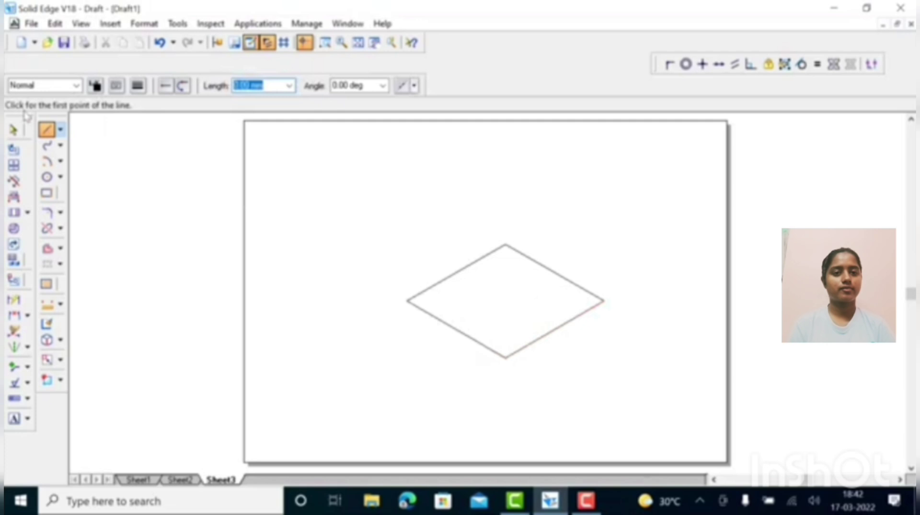
{"action": "left_click", "coordinate": [407, 301]}
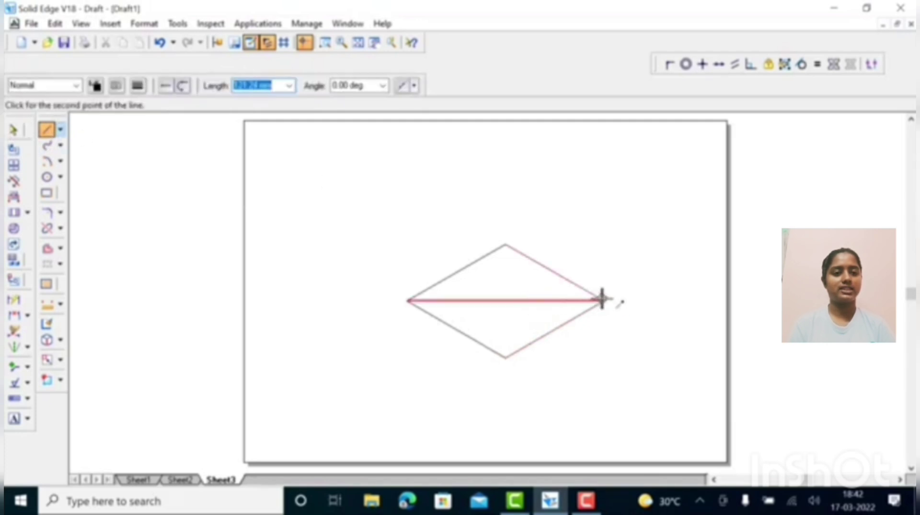
{"action": "left_click", "coordinate": [602, 301]}
{"action": "right_click", "coordinate": [618, 244]}
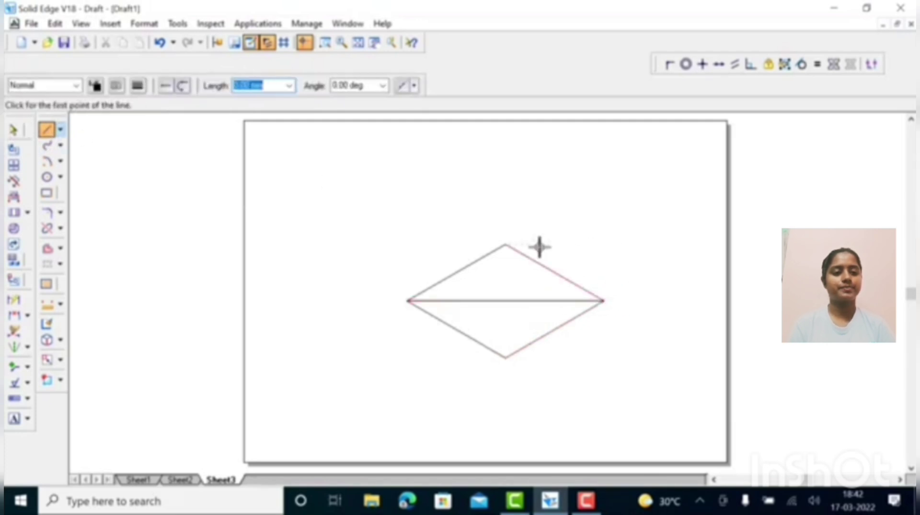
Draw the vertical diagonal and lines from the bottom corner to both upper-edge midpoints
{"action": "left_click", "coordinate": [506, 245]}
{"action": "left_click", "coordinate": [506, 357]}
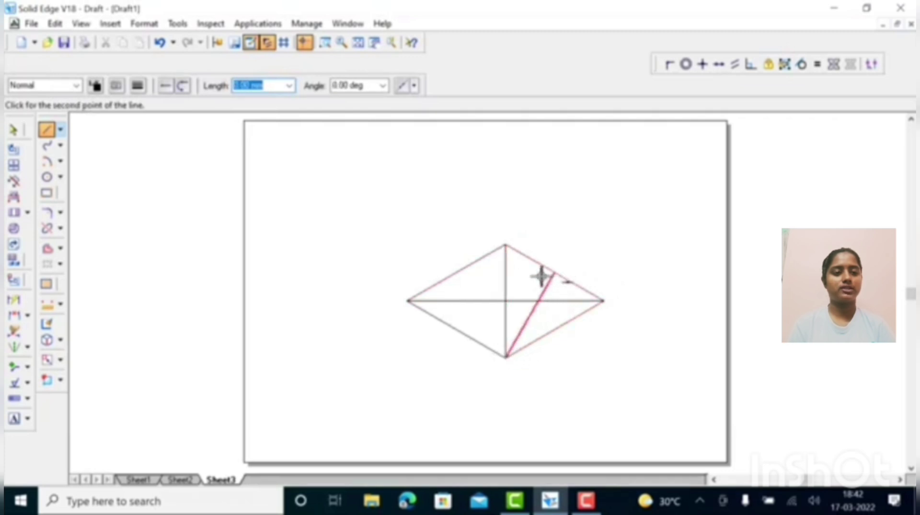
{"action": "left_click", "coordinate": [552, 271]}
{"action": "right_click", "coordinate": [568, 271]}
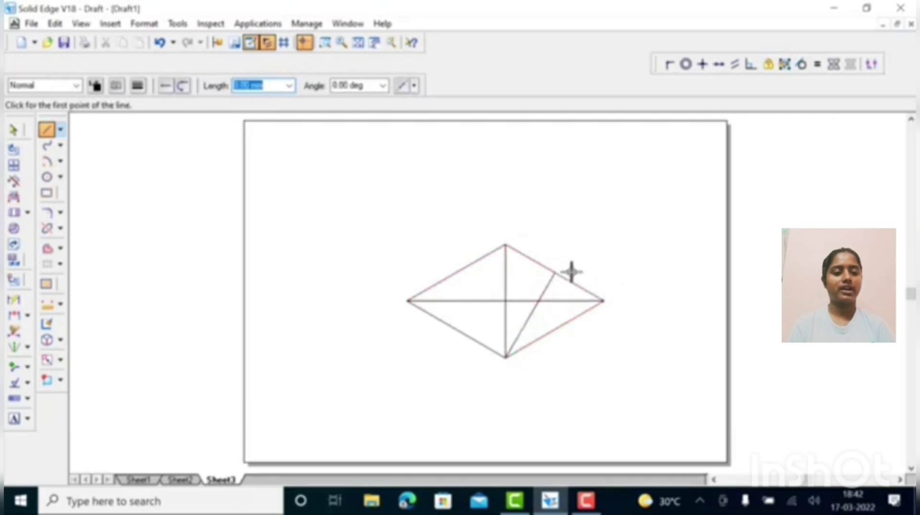
{"action": "left_click", "coordinate": [506, 357]}
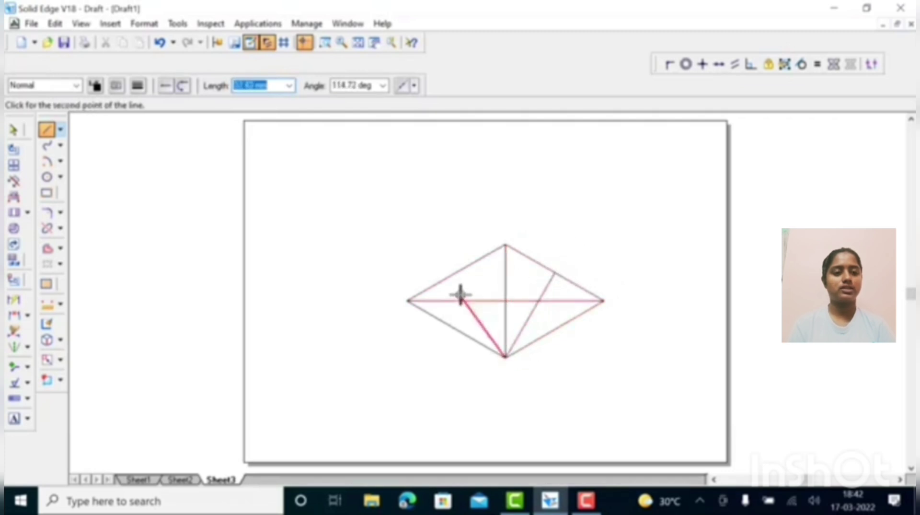
{"action": "left_click", "coordinate": [456, 269]}
{"action": "right_click", "coordinate": [455, 269]}
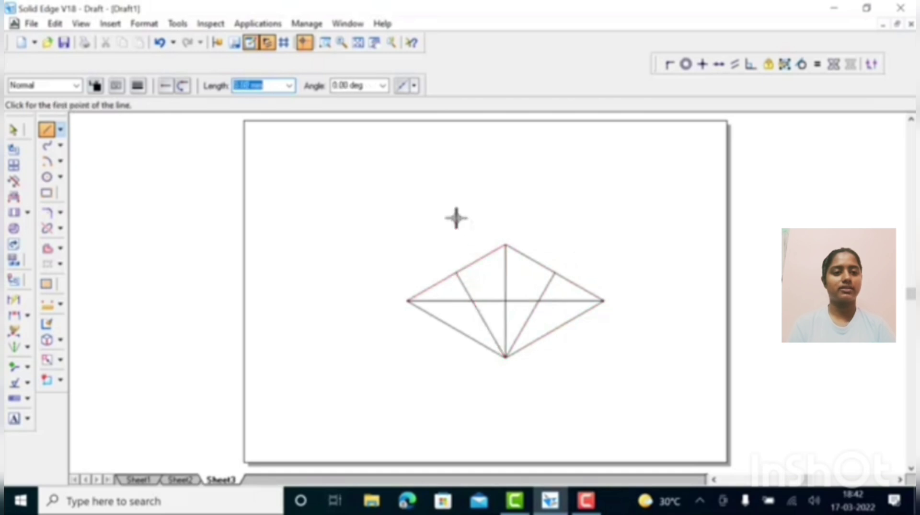
Draw centre-point arcs at the left and right intersections, each spanning the adjacent rhombus edges
{"action": "left_click", "coordinate": [47, 161]}
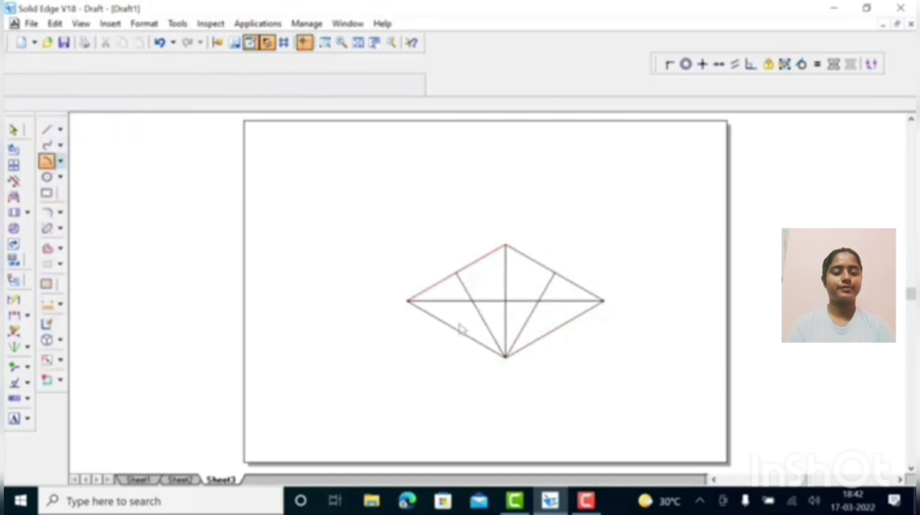
{"action": "left_click", "coordinate": [471, 300]}
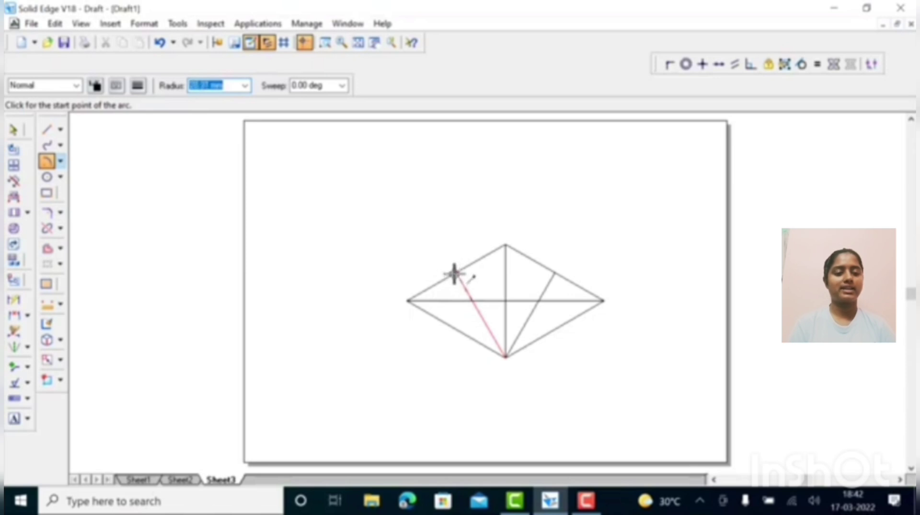
{"action": "left_click", "coordinate": [454, 273]}
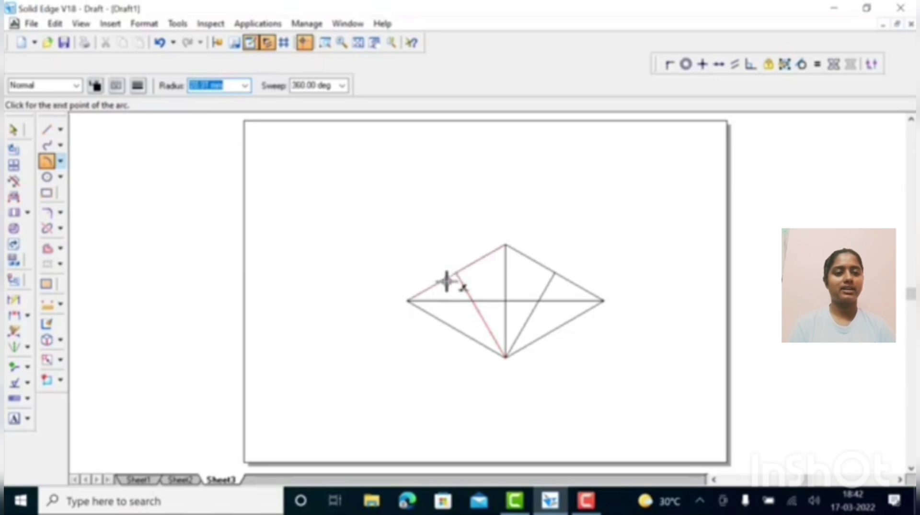
{"action": "left_click", "coordinate": [453, 326]}
{"action": "left_click", "coordinate": [539, 301]}
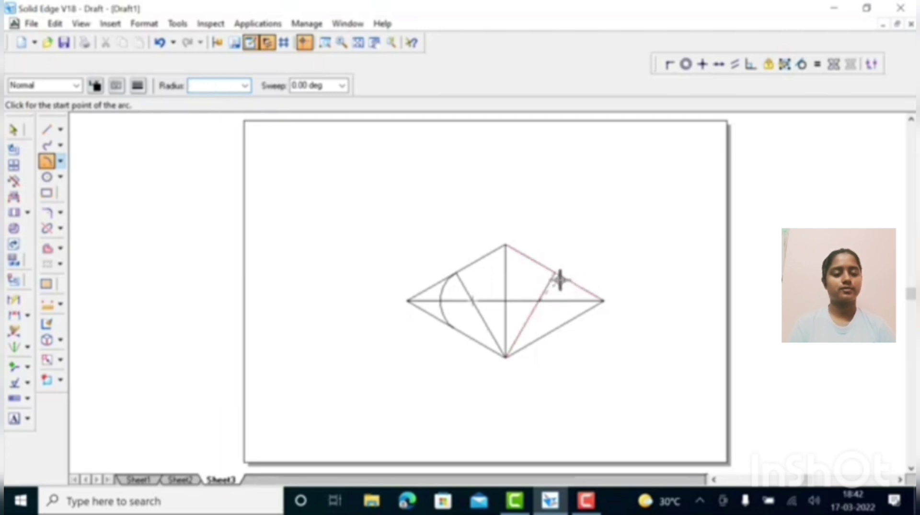
{"action": "left_click", "coordinate": [556, 276]}
{"action": "left_click", "coordinate": [557, 328]}
{"action": "left_click", "coordinate": [505, 355]}
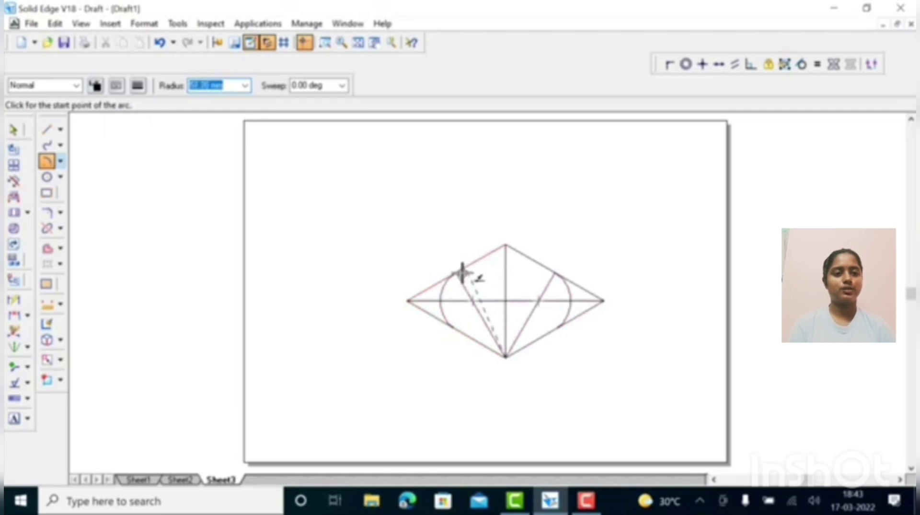
Draw the large top arc between the upper-edge midpoints and the lower arc centred on the top corner
{"action": "left_click", "coordinate": [458, 272]}
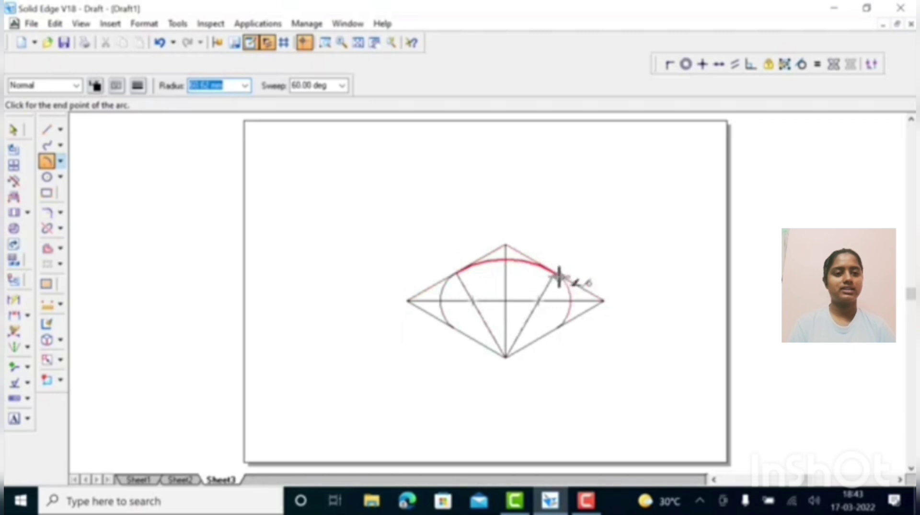
{"action": "left_click", "coordinate": [554, 271]}
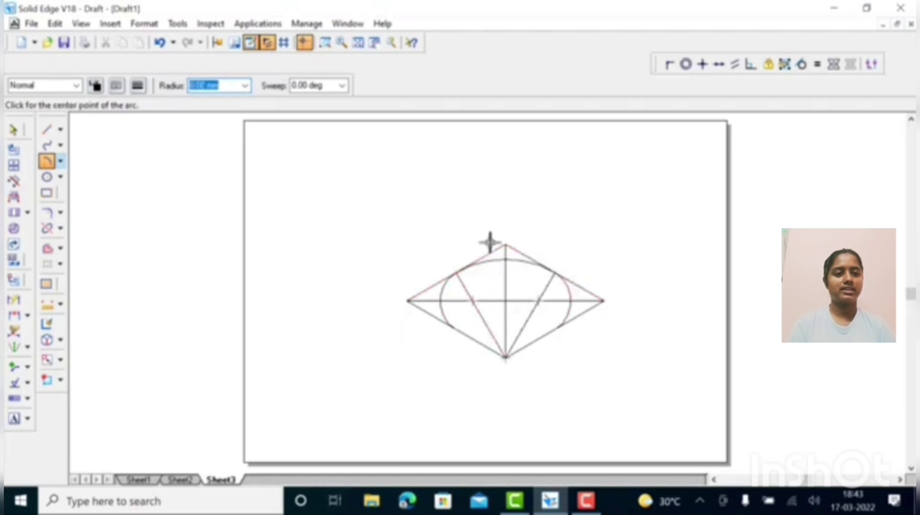
{"action": "left_click", "coordinate": [506, 245]}
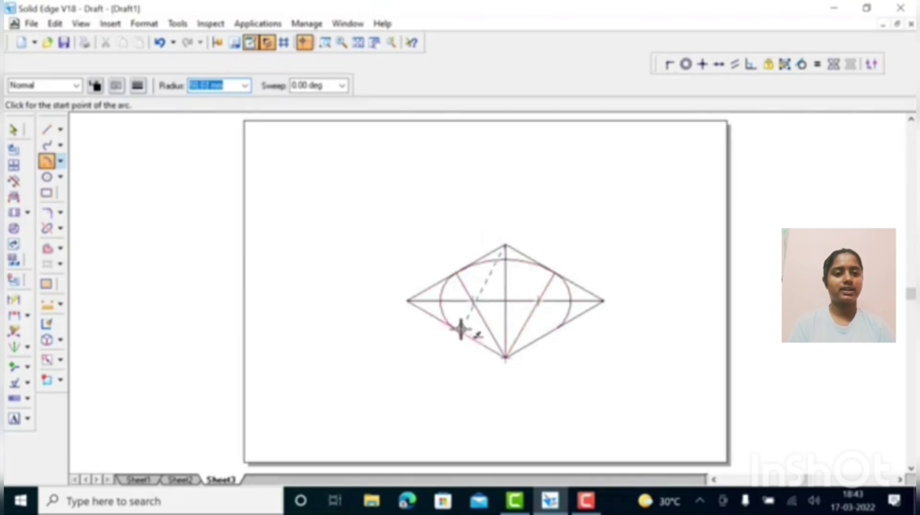
{"action": "left_click", "coordinate": [457, 328]}
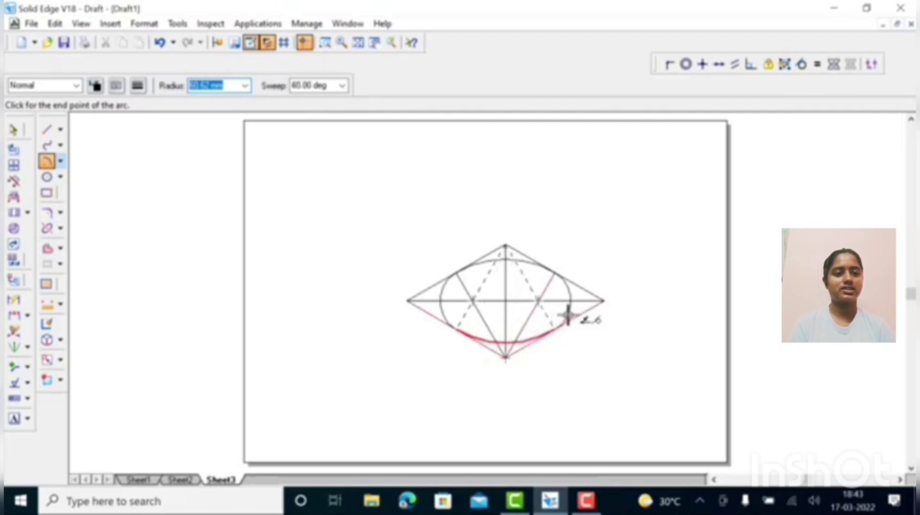
{"action": "left_click", "coordinate": [554, 326]}
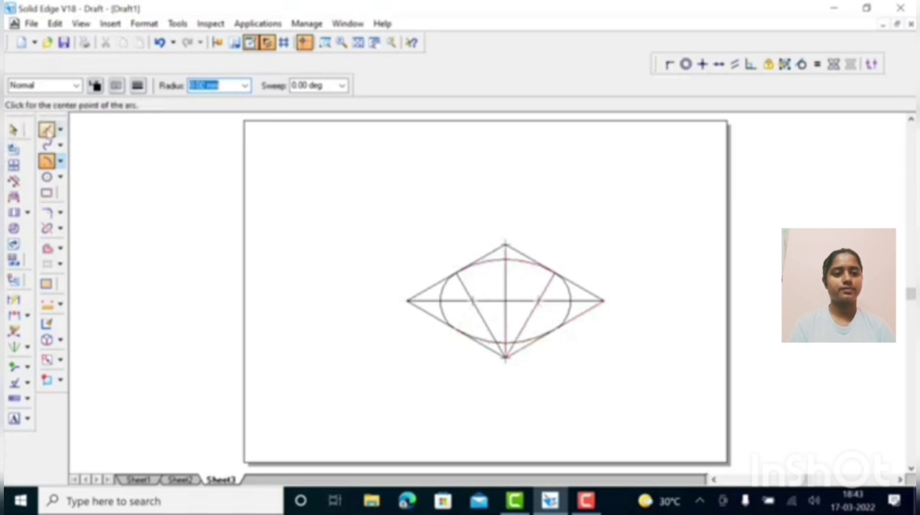
Draw the cone axis from the ellipse centre to the apex and the left slant side to the ellipse
{"action": "left_click", "coordinate": [47, 129]}
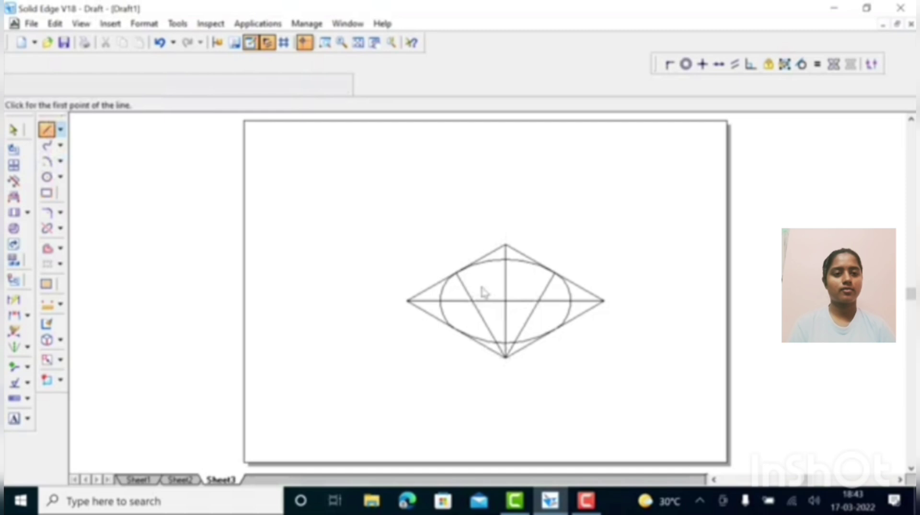
{"action": "left_click", "coordinate": [507, 301]}
{"action": "left_click", "coordinate": [485, 202]}
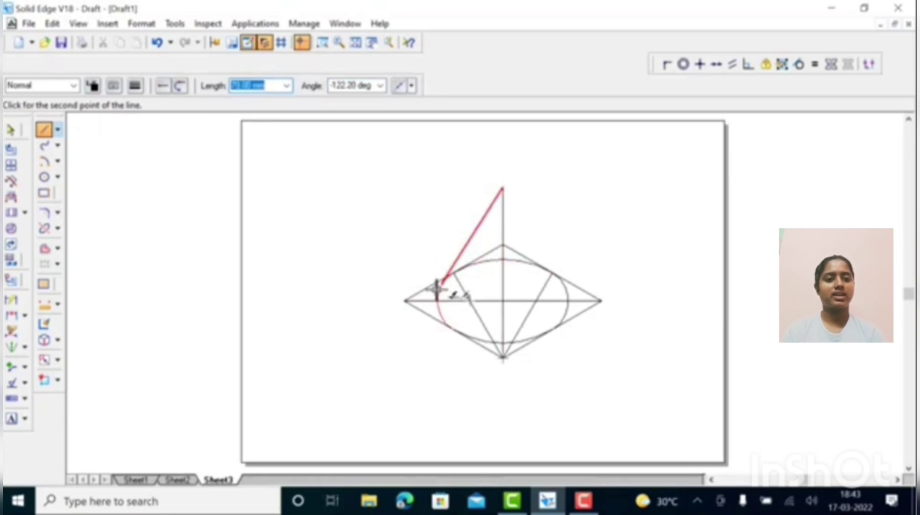
{"action": "left_click", "coordinate": [439, 286]}
{"action": "right_click", "coordinate": [404, 213]}
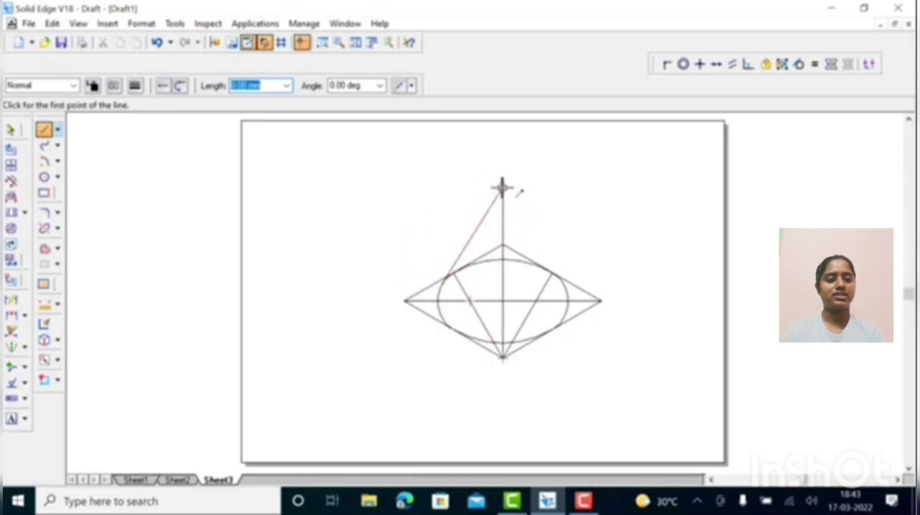
Draw the right slant side from the apex to the ellipse's right tangent point
{"action": "left_click", "coordinate": [503, 187]}
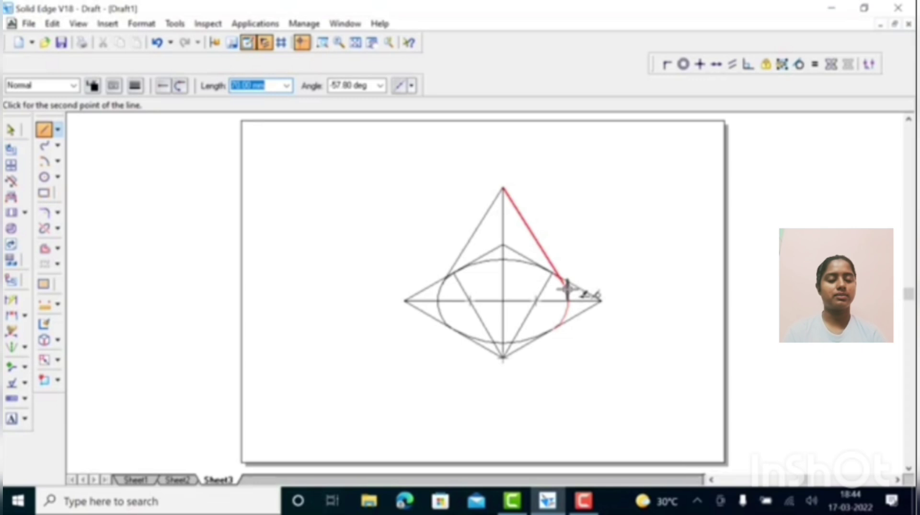
{"action": "left_click", "coordinate": [565, 282]}
{"action": "right_click", "coordinate": [566, 238]}
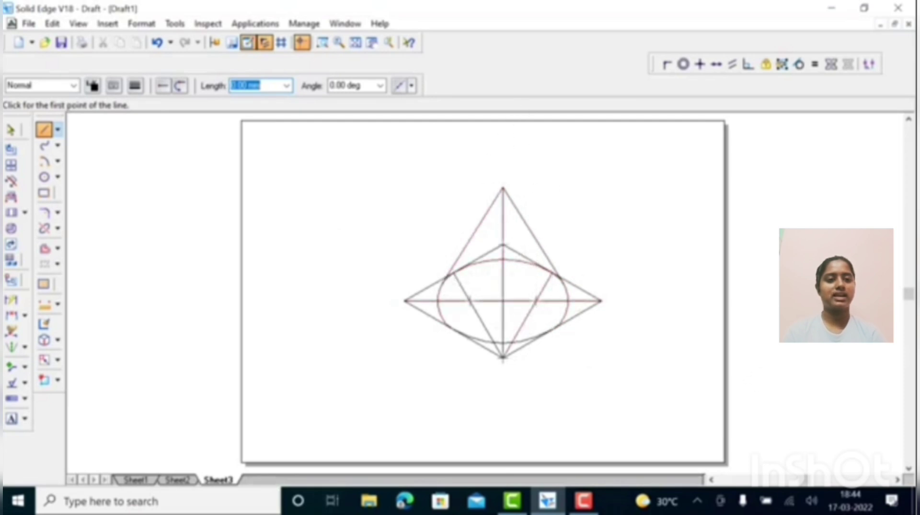
Fence-select the entire drawing and scale it by 0.82 about the bottom vertex
{"action": "left_click", "coordinate": [11, 129]}
{"action": "left_click_drag", "start_coordinate": [400, 191], "coordinate": [623, 397]}
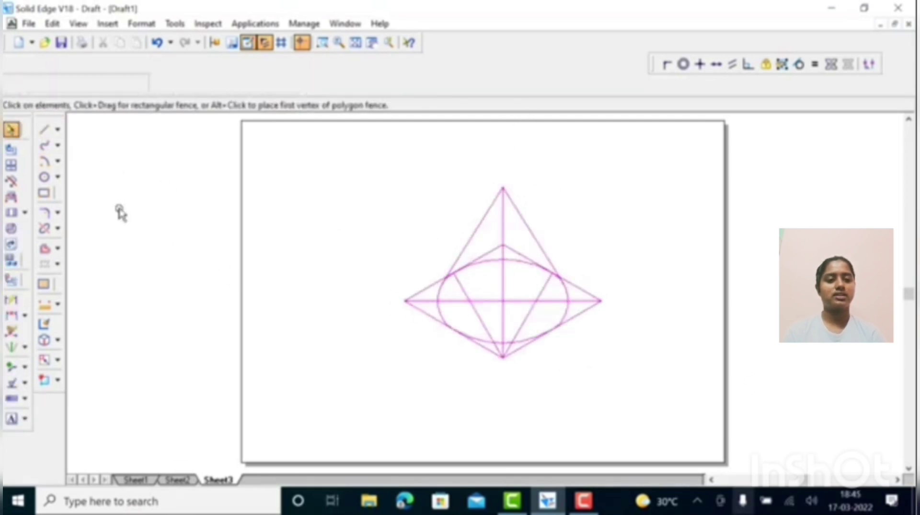
{"action": "left_click", "coordinate": [45, 361]}
{"action": "left_click", "coordinate": [50, 362]}
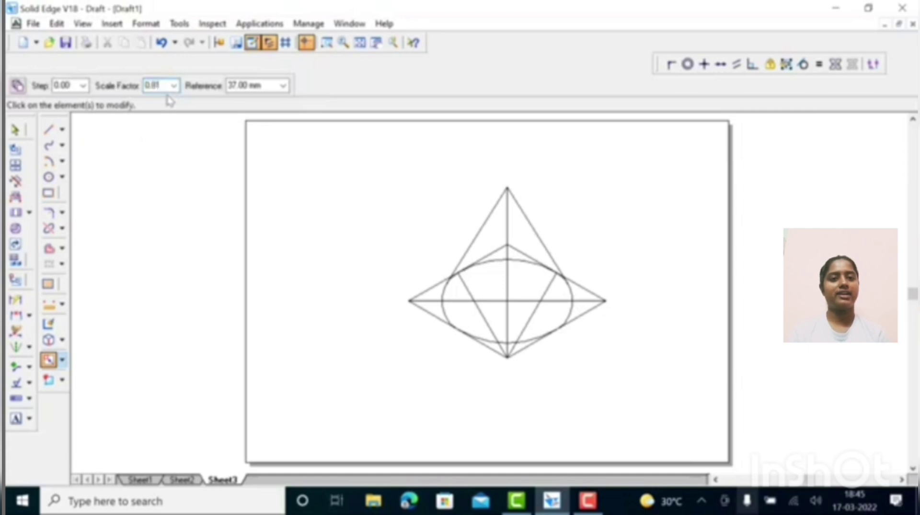
{"action": "key", "text": "BackSpace"}
{"action": "type", "text": "2"}
{"action": "key", "text": "Tab"}
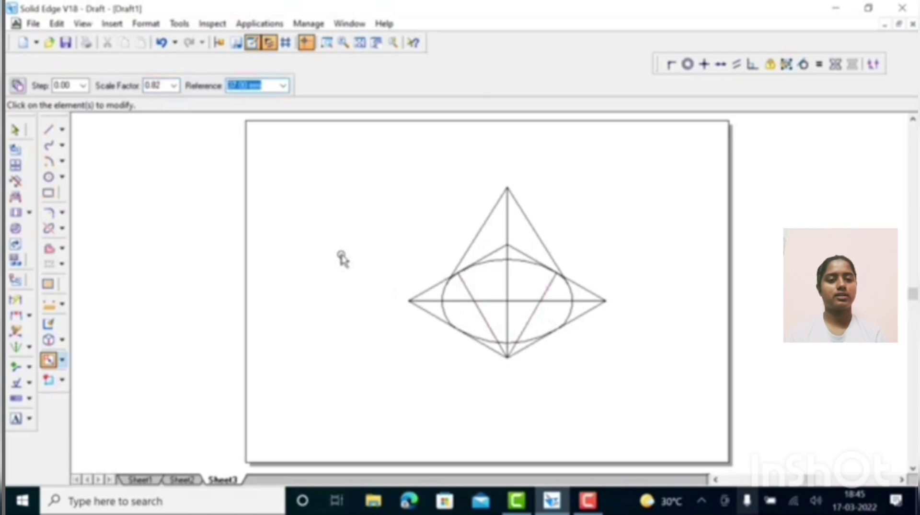
{"action": "key", "text": "ctrl+a"}
{"action": "left_click", "coordinate": [507, 355]}
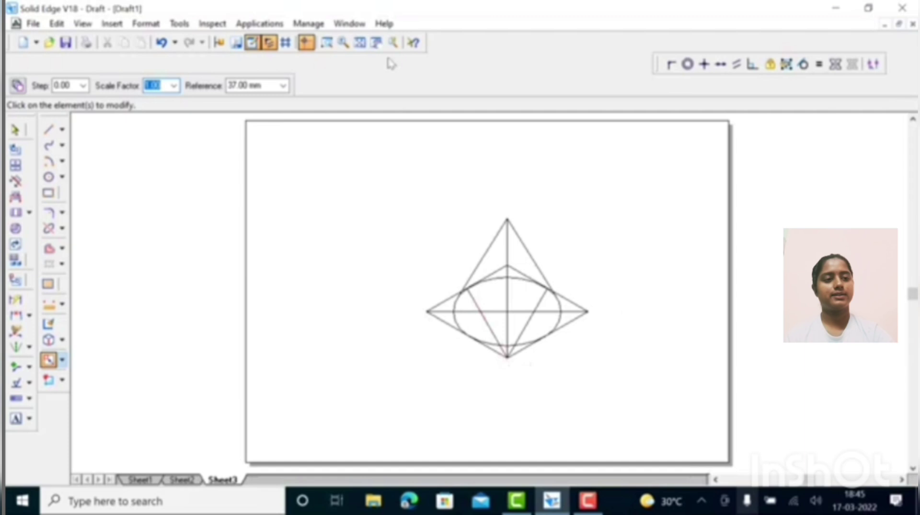
Draw a 180° arc centred on the axis intersection, from the ellipse's left end to its right end
{"action": "left_click", "coordinate": [327, 43]}
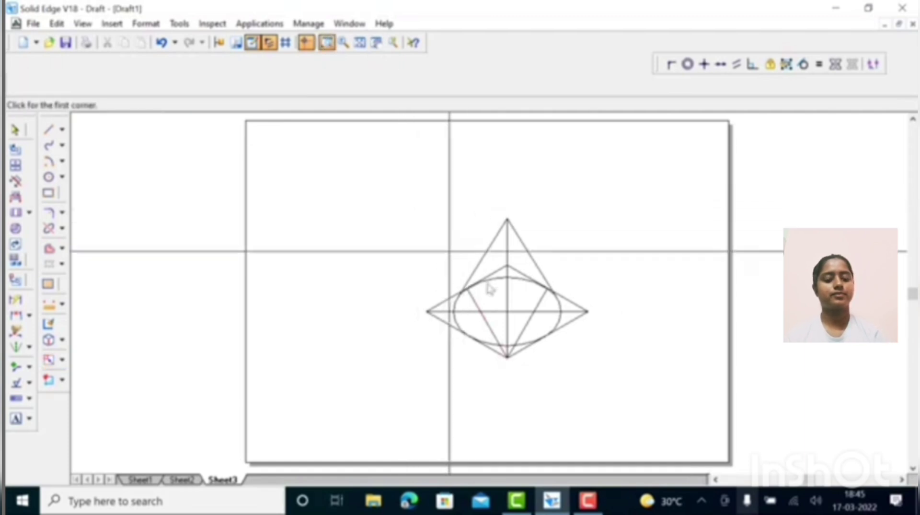
{"action": "left_click_drag", "start_coordinate": [403, 191], "coordinate": [605, 375]}
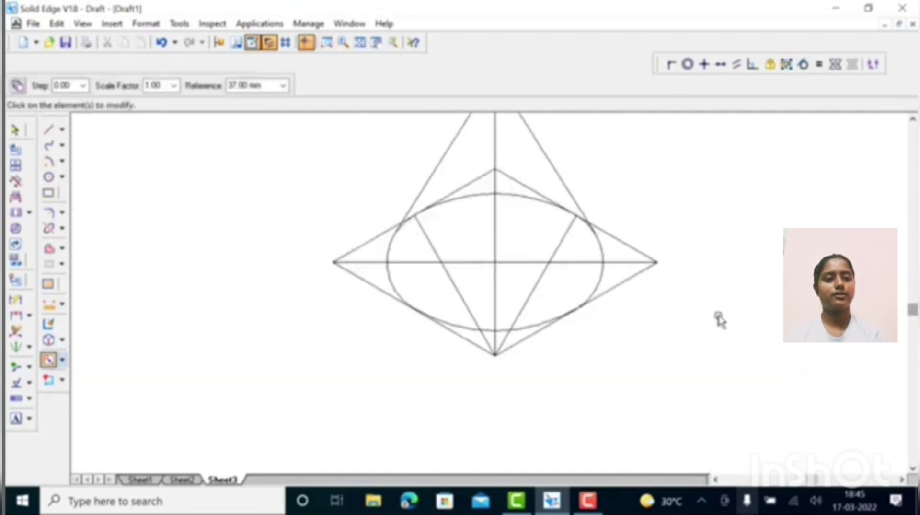
{"action": "key", "text": "Escape"}
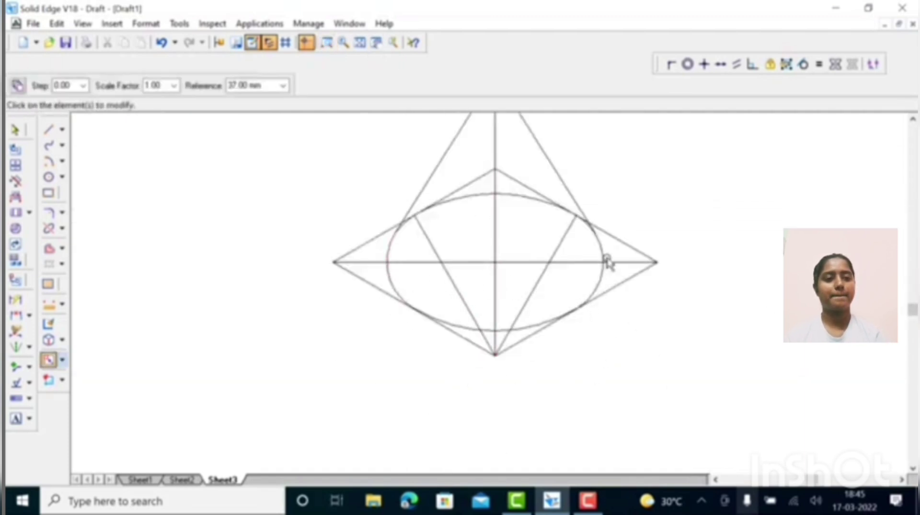
{"action": "left_click", "coordinate": [48, 161]}
{"action": "left_click", "coordinate": [495, 261]}
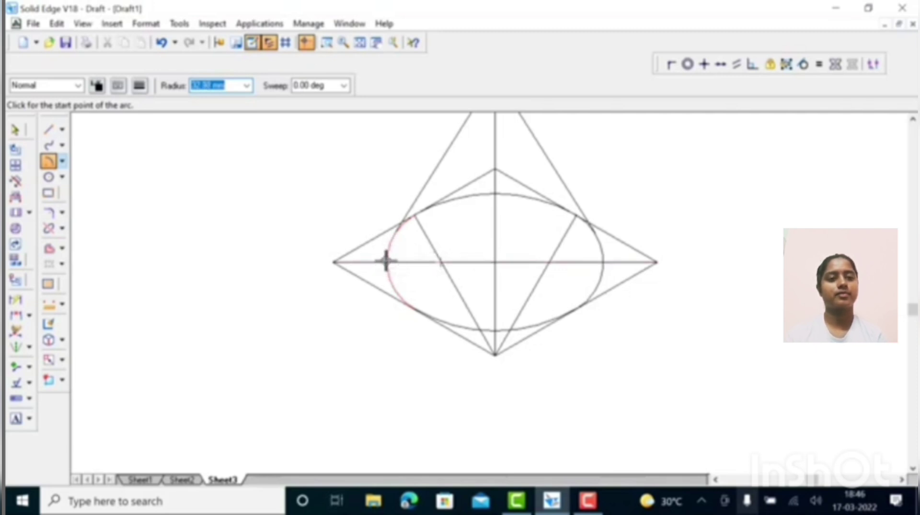
{"action": "left_click", "coordinate": [386, 262]}
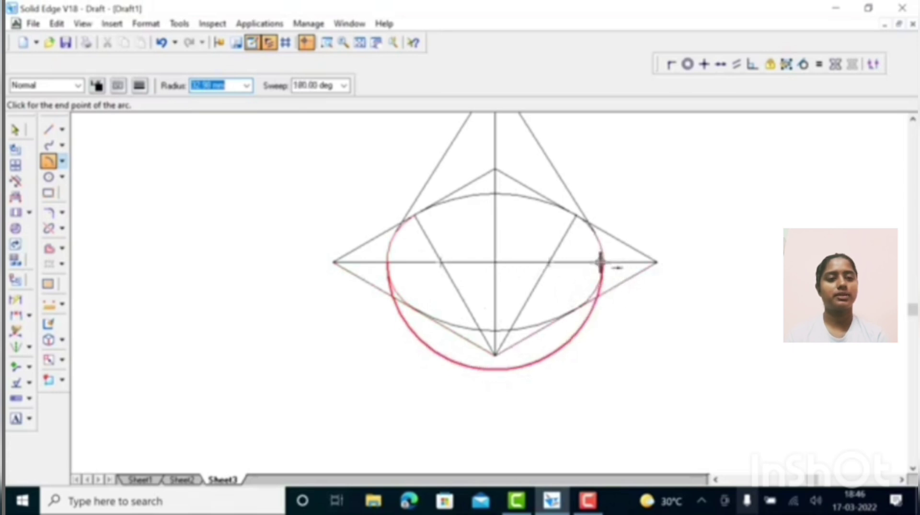
{"action": "left_click", "coordinate": [601, 262]}
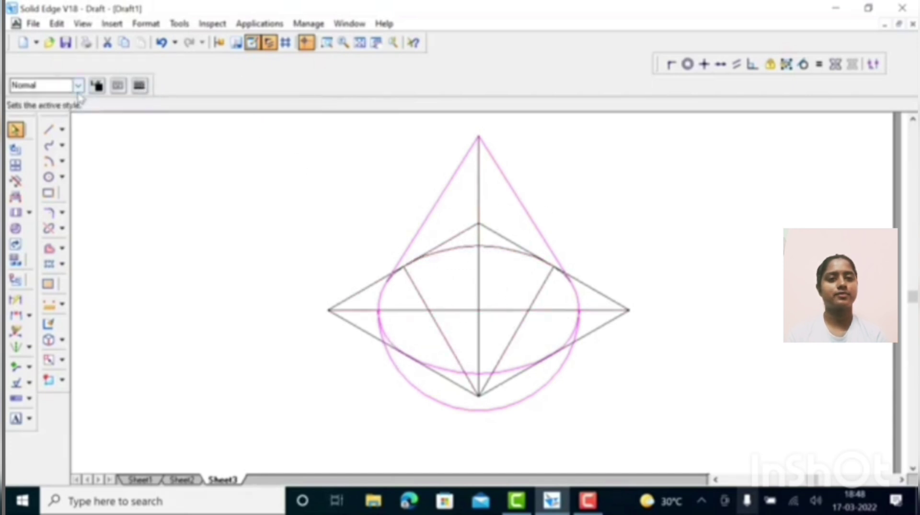
Apply the Visible line style to the selected cone-and-hemisphere outline
{"action": "left_click", "coordinate": [78, 85]}
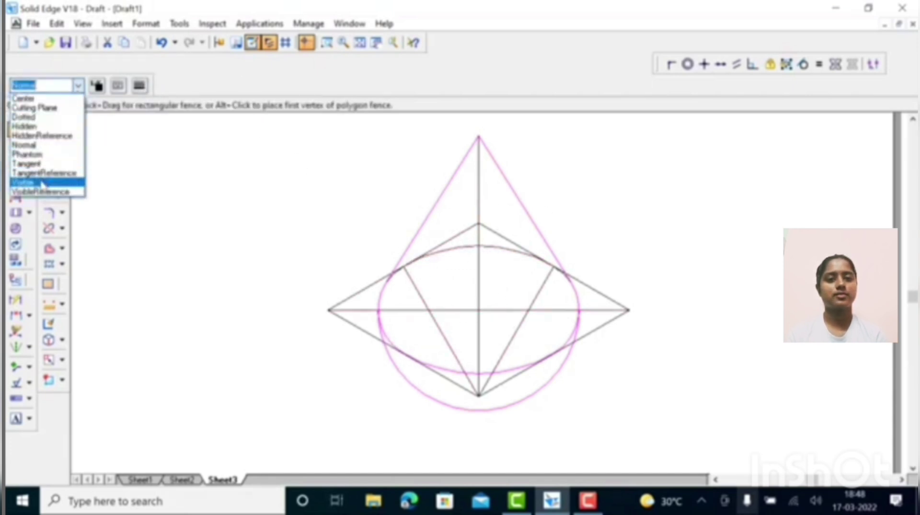
{"action": "left_click", "coordinate": [650, 201]}
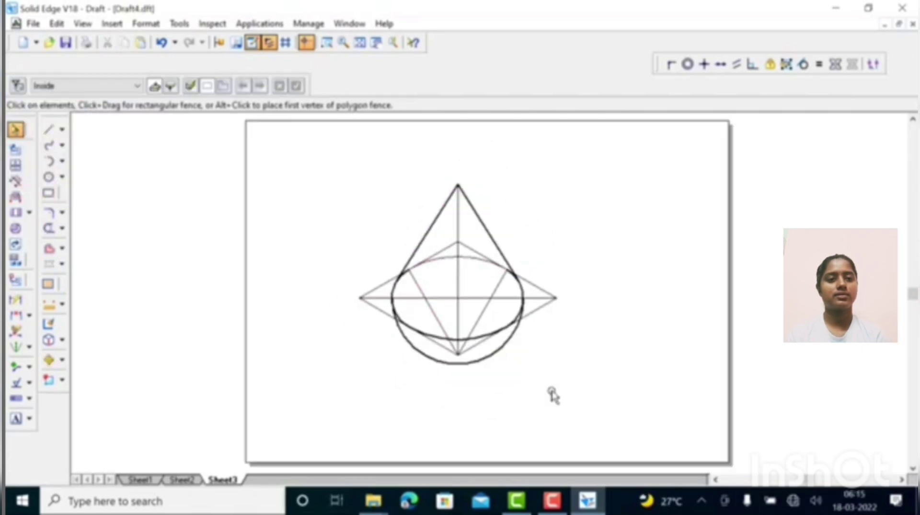